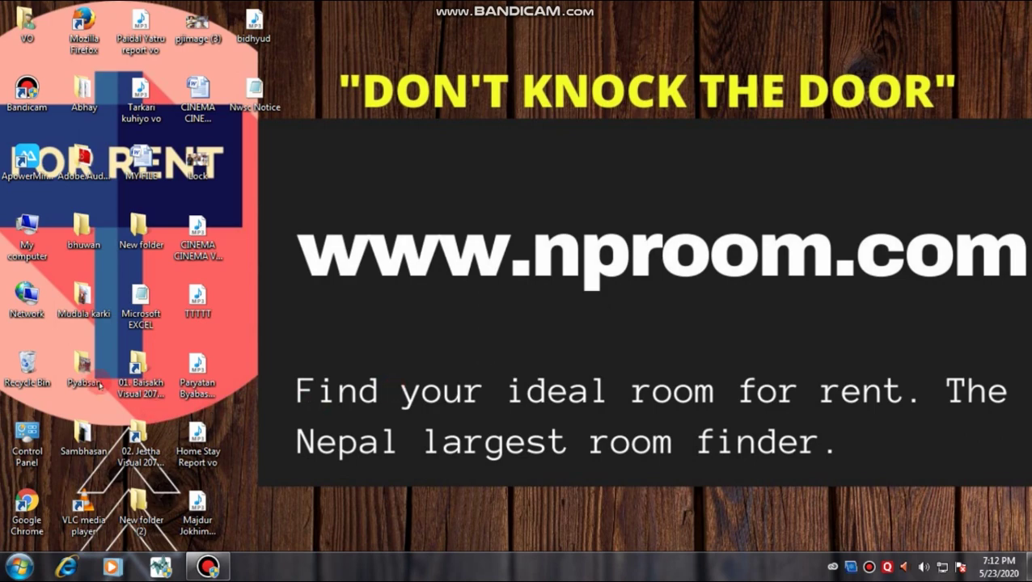
View the computer's hard disk drives, select My data (F:), minimise the window and refresh the desktop.
{"action": "double_click", "coordinate": [24, 232]}
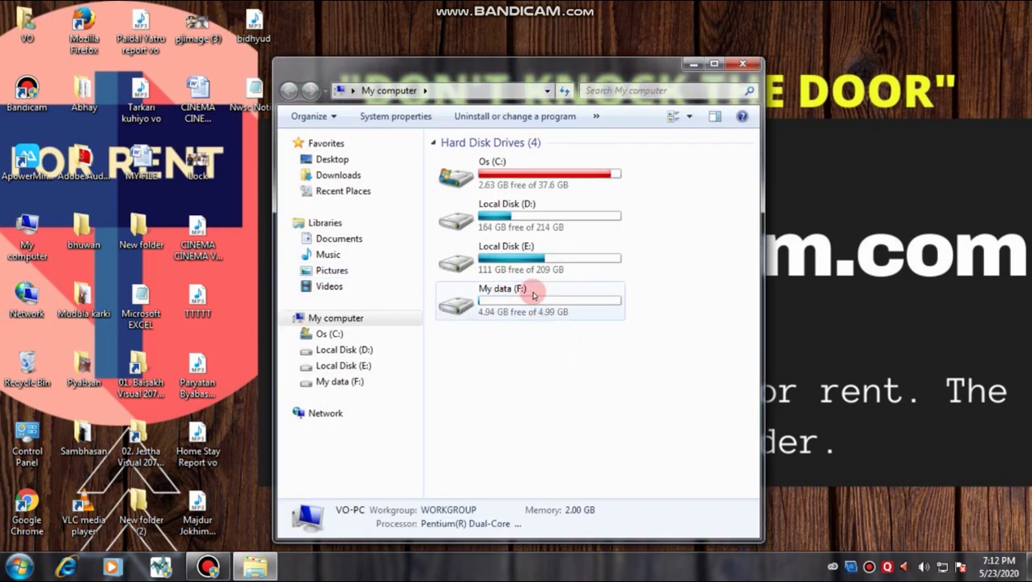
{"action": "left_click", "coordinate": [526, 257]}
{"action": "left_click", "coordinate": [537, 228]}
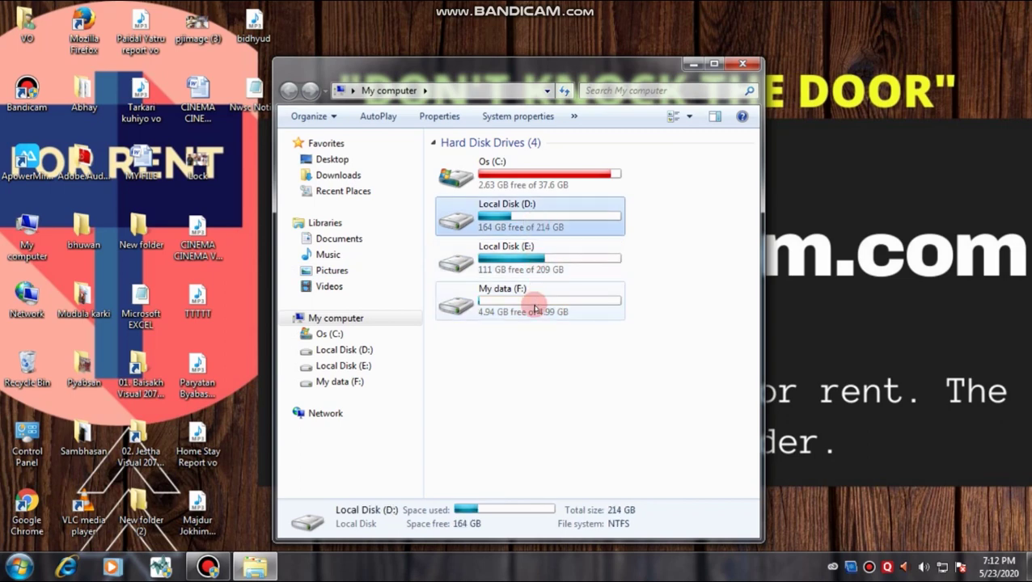
{"action": "left_click", "coordinate": [529, 308]}
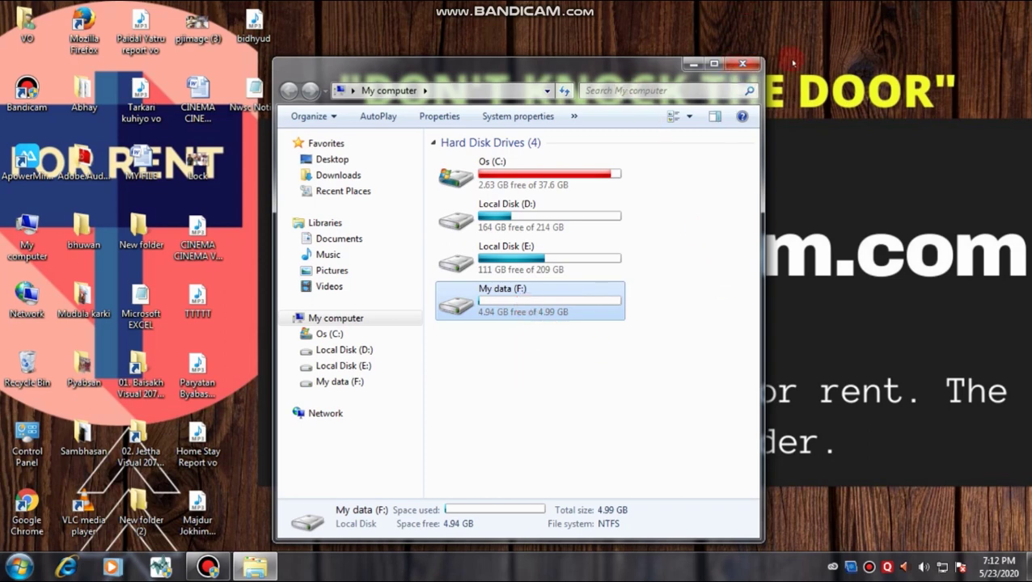
{"action": "left_click", "coordinate": [694, 64]}
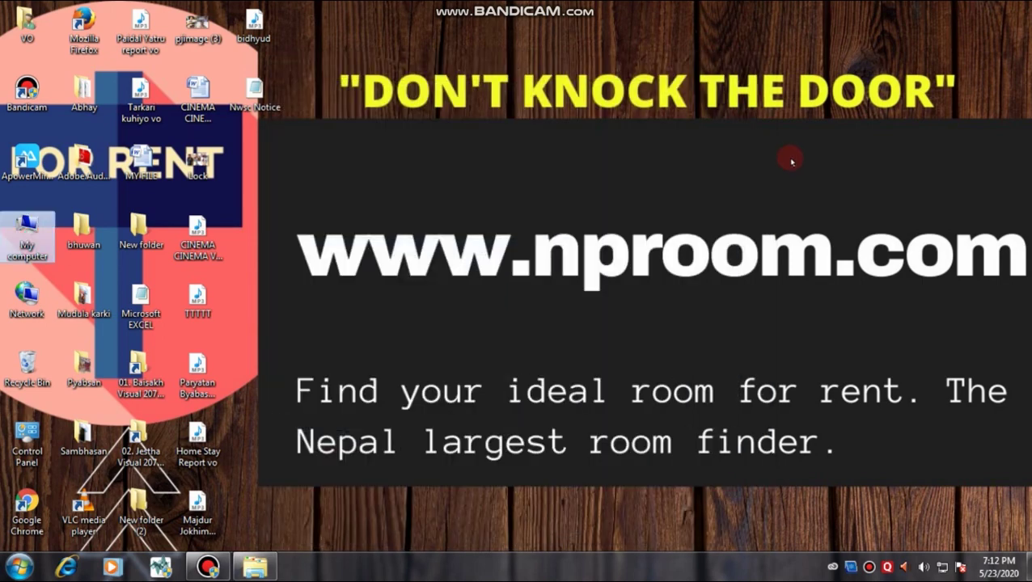
{"action": "right_click", "coordinate": [789, 158]}
{"action": "left_click", "coordinate": [851, 209]}
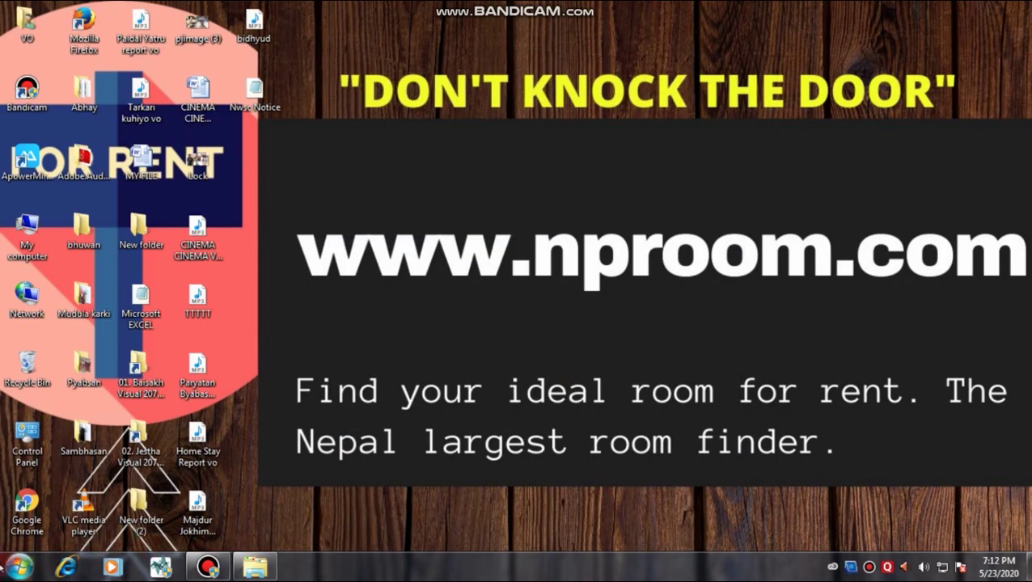
Open BitLocker Drive Encryption in the maximised Control Panel and start turning on BitLocker for My data (F:).
{"action": "left_click", "coordinate": [4, 569]}
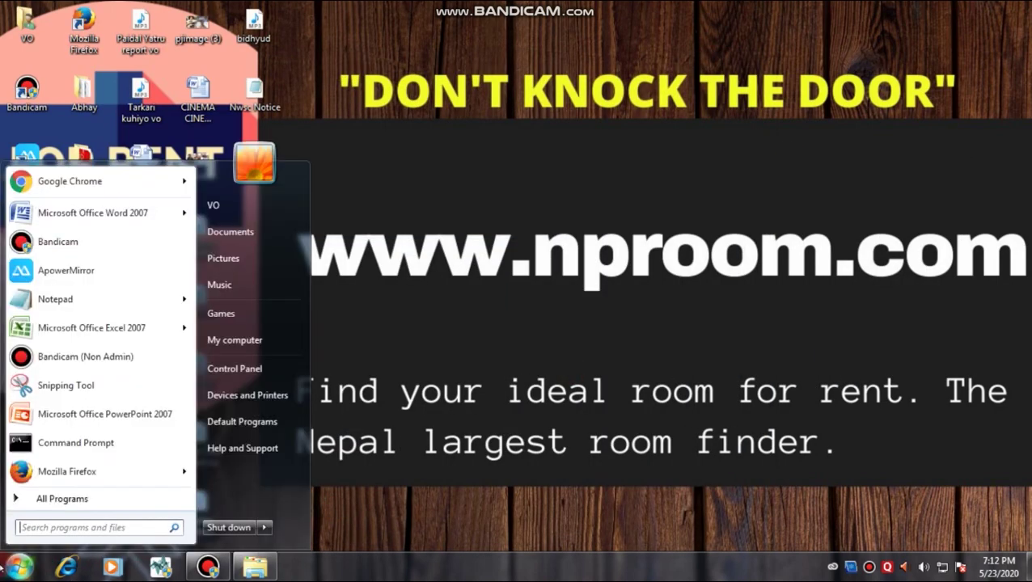
{"action": "left_click", "coordinate": [251, 380]}
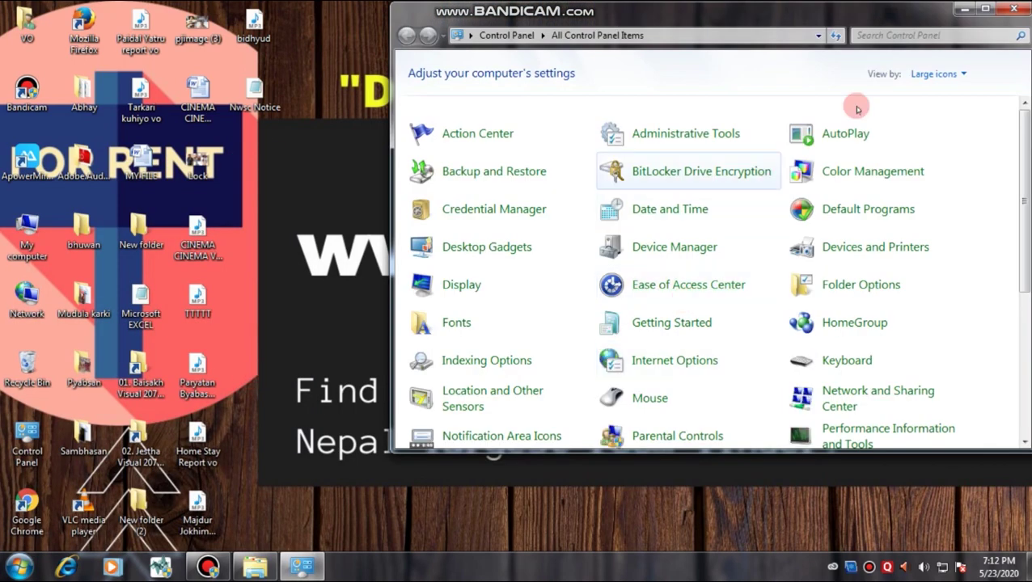
{"action": "left_click", "coordinate": [985, 10]}
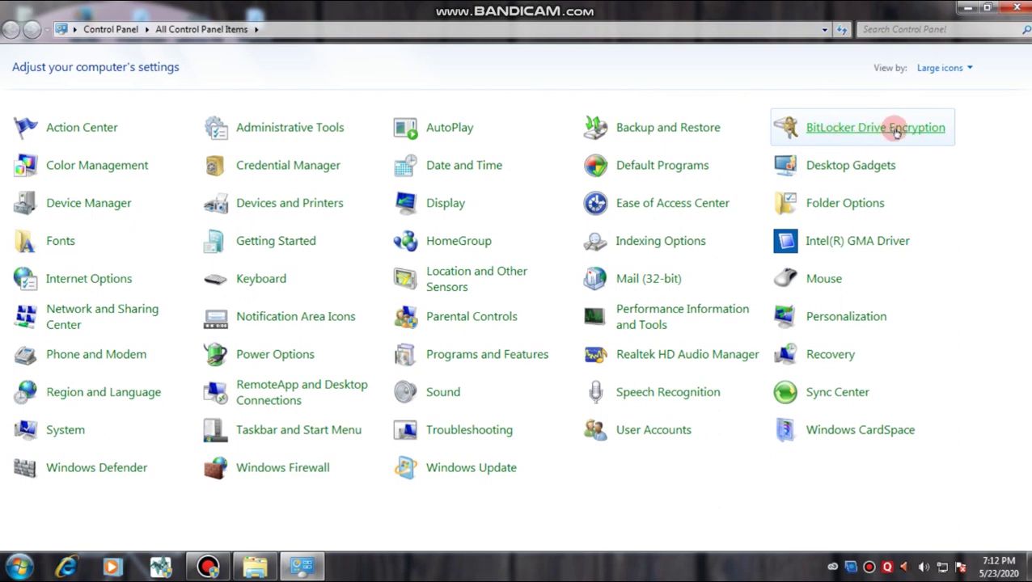
{"action": "left_click", "coordinate": [896, 131]}
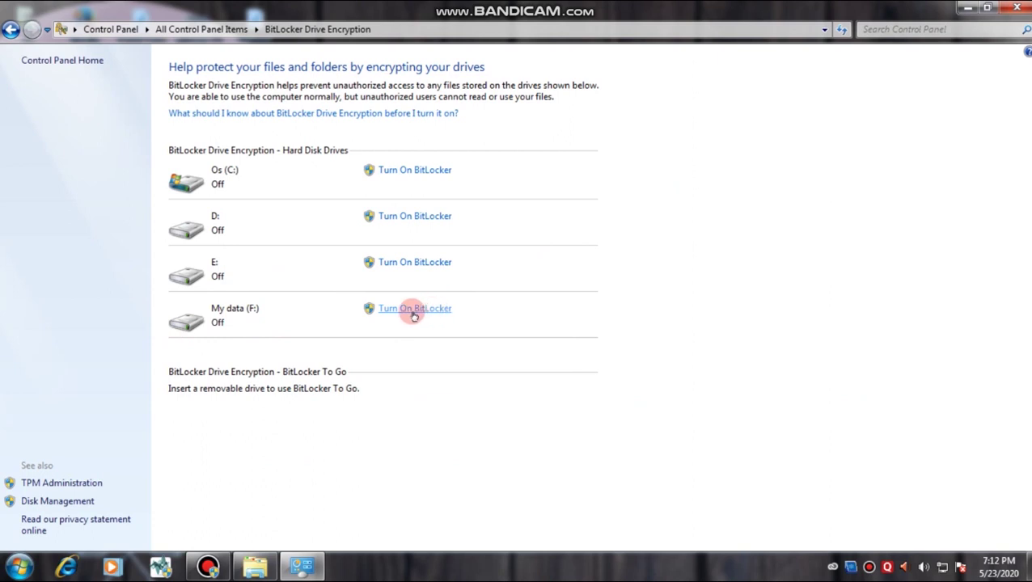
{"action": "left_click", "coordinate": [392, 308]}
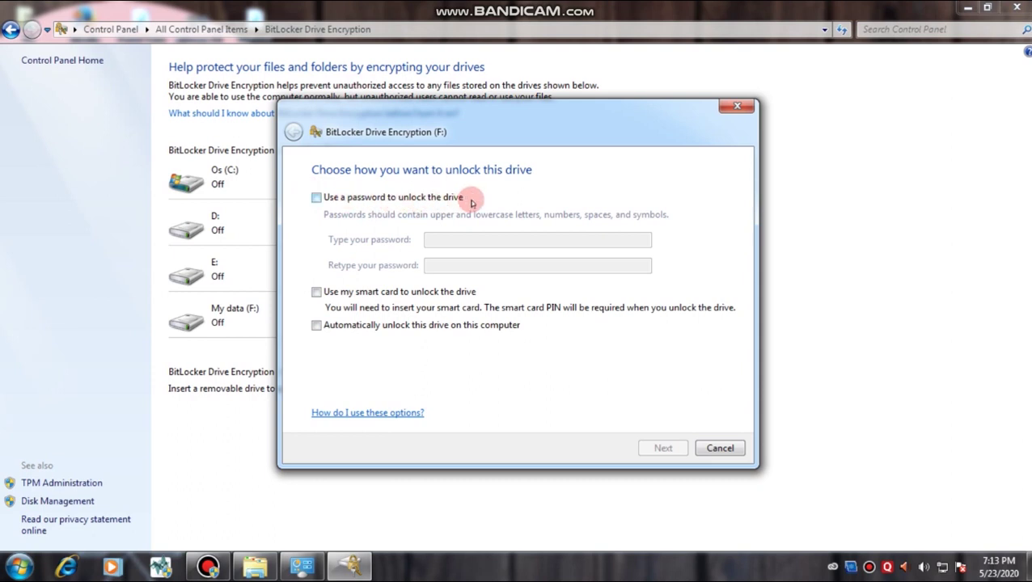
Choose to unlock drive F: with a password, enter and retype the password, and continue to the recovery key options.
{"action": "left_click", "coordinate": [316, 197]}
{"action": "left_click", "coordinate": [437, 241]}
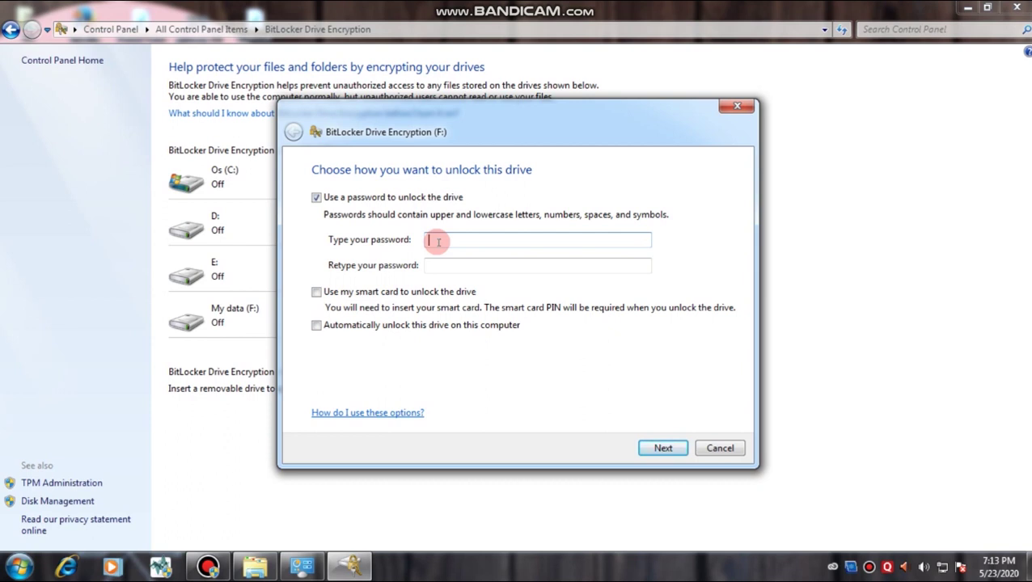
{"action": "type", "text": "******"}
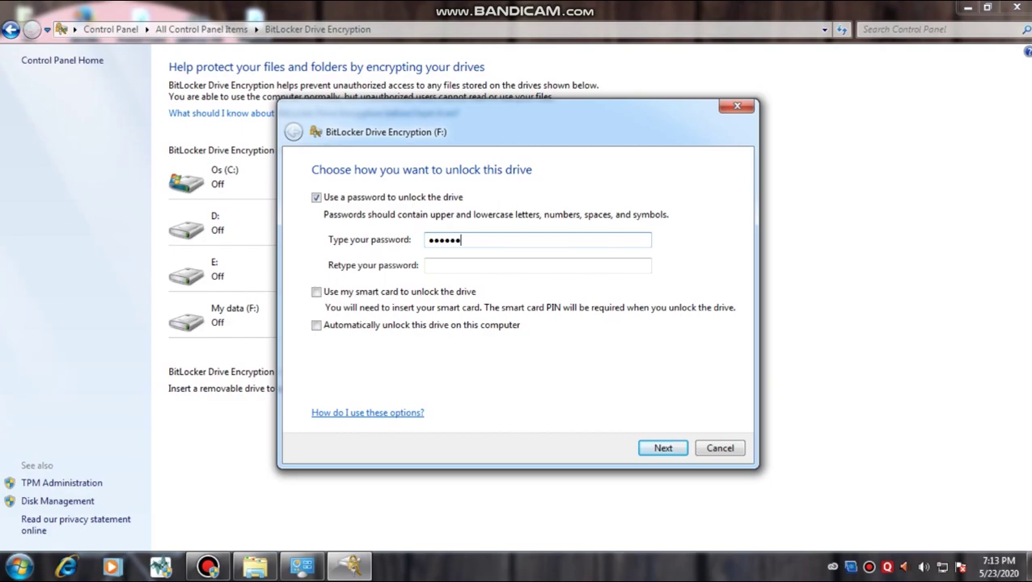
{"action": "type", "text": "****"}
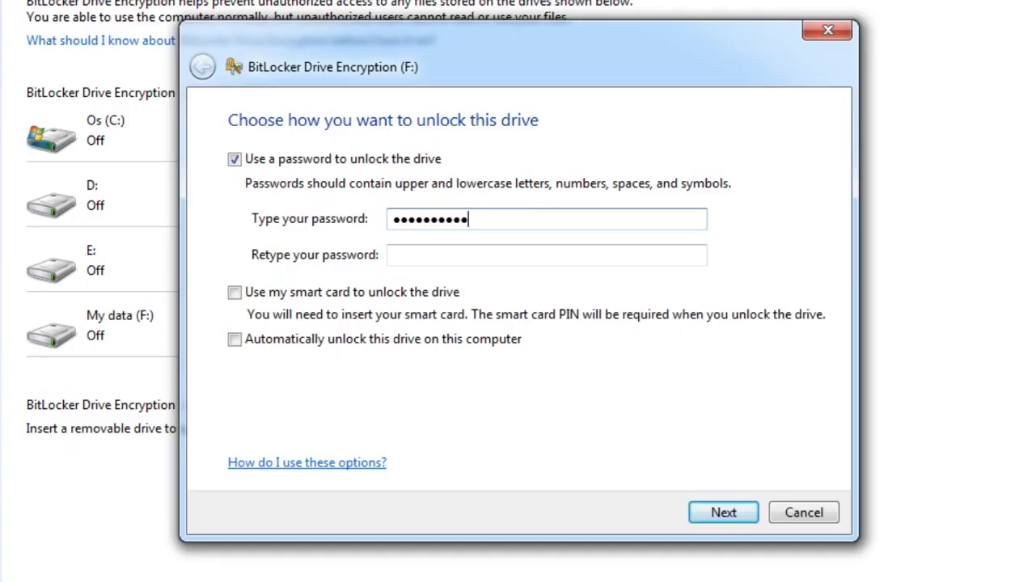
{"action": "left_click", "coordinate": [456, 253]}
{"action": "type", "text": "*"}
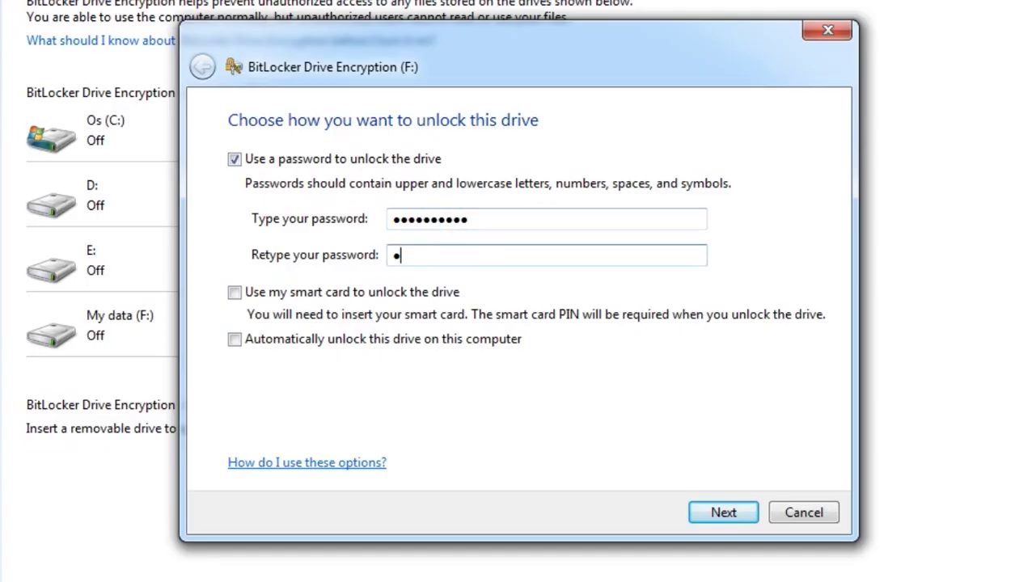
{"action": "type", "text": "*********"}
{"action": "left_click", "coordinate": [722, 514]}
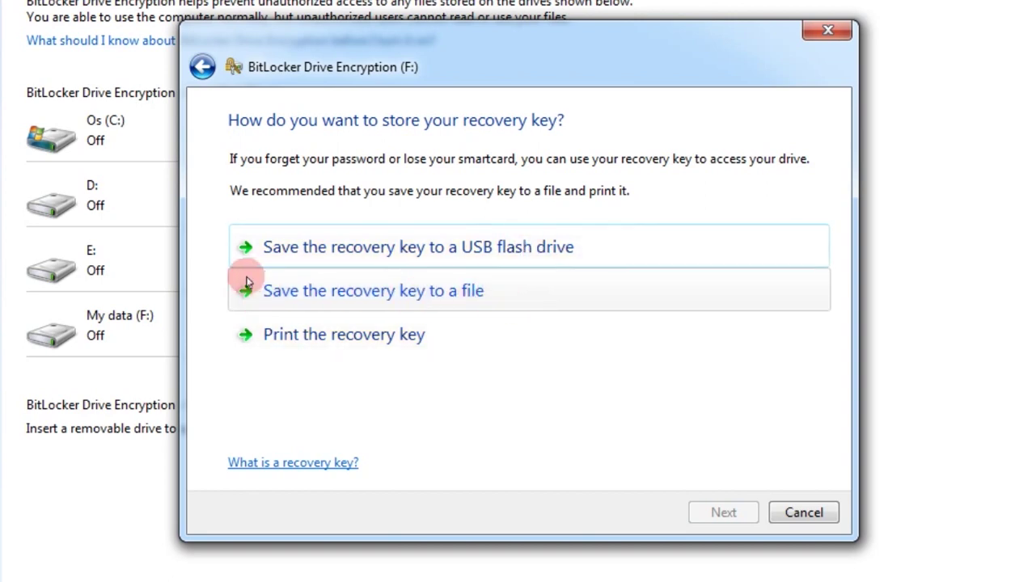
Save the recovery key as a text file in Documents > New folder, adding "ee" to the suggested file name, and accept storing it on this computer.
{"action": "left_click", "coordinate": [485, 302]}
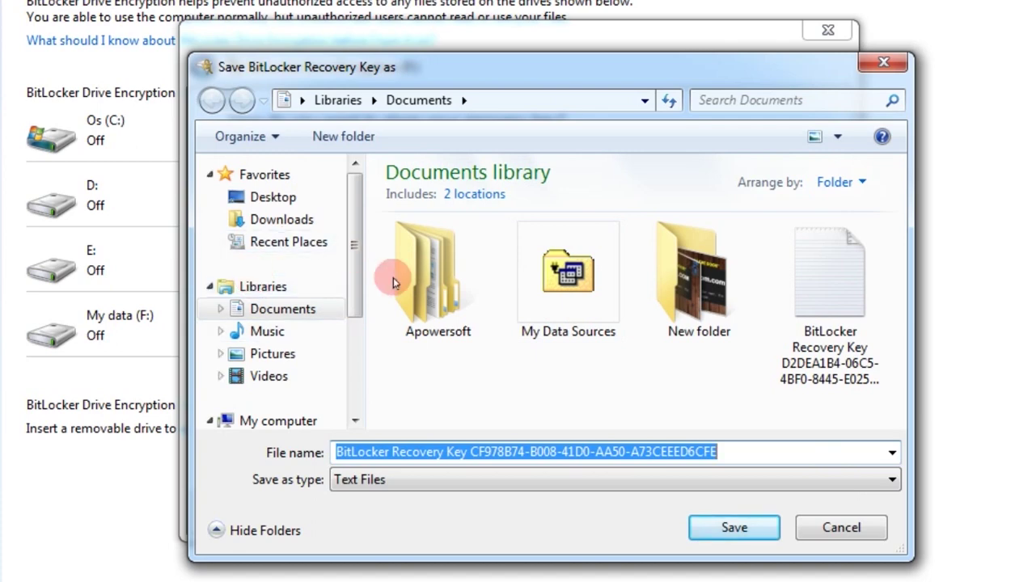
{"action": "left_click", "coordinate": [266, 310]}
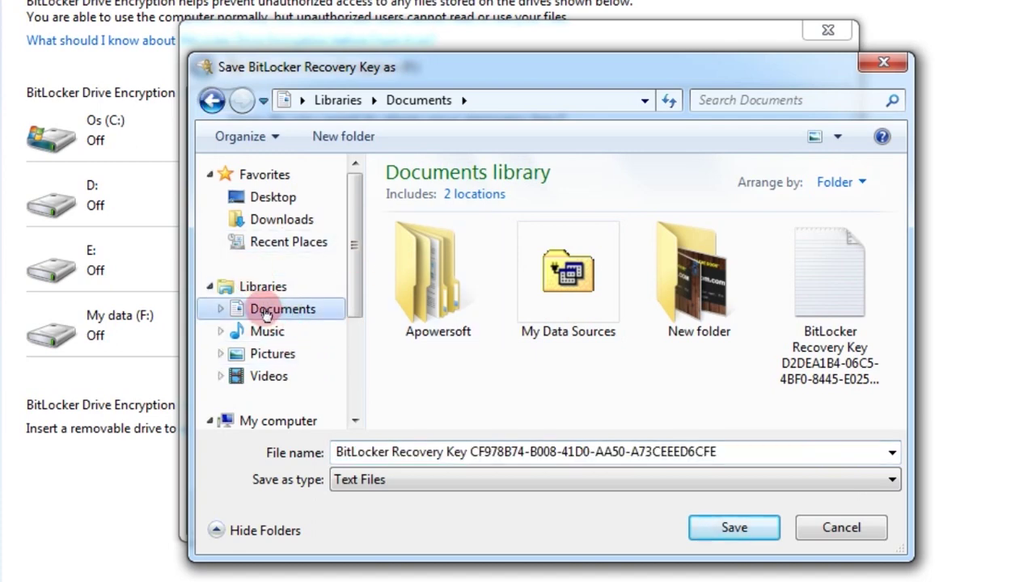
{"action": "double_click", "coordinate": [698, 316]}
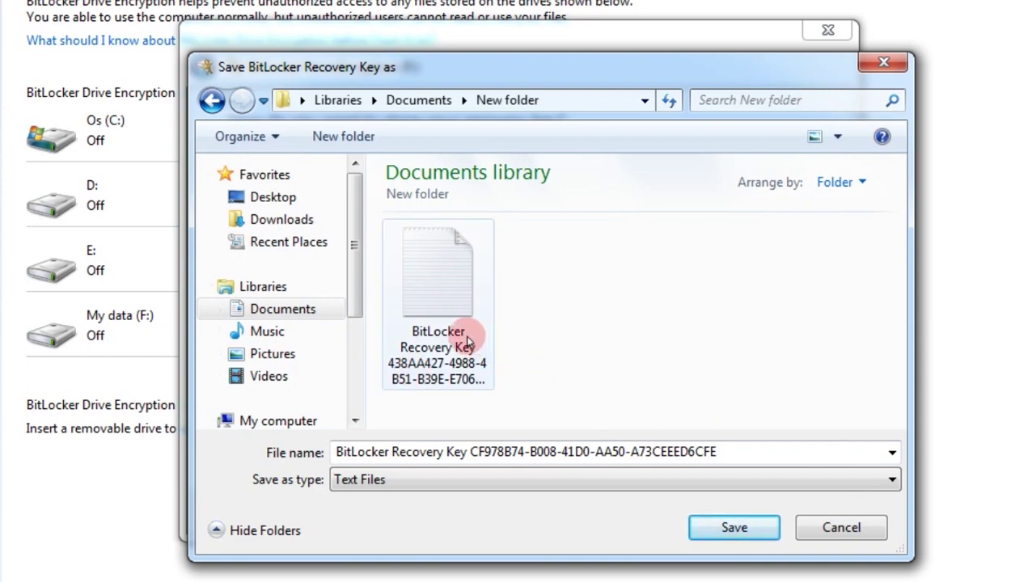
{"action": "left_click", "coordinate": [748, 451]}
{"action": "left_click", "coordinate": [748, 450]}
{"action": "type", "text": "ee"}
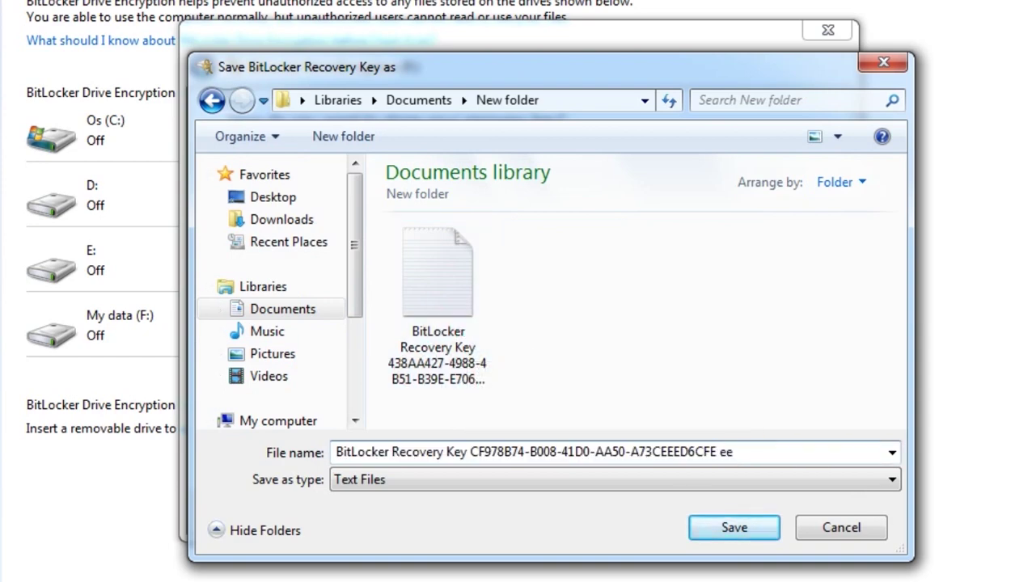
{"action": "left_click", "coordinate": [733, 527]}
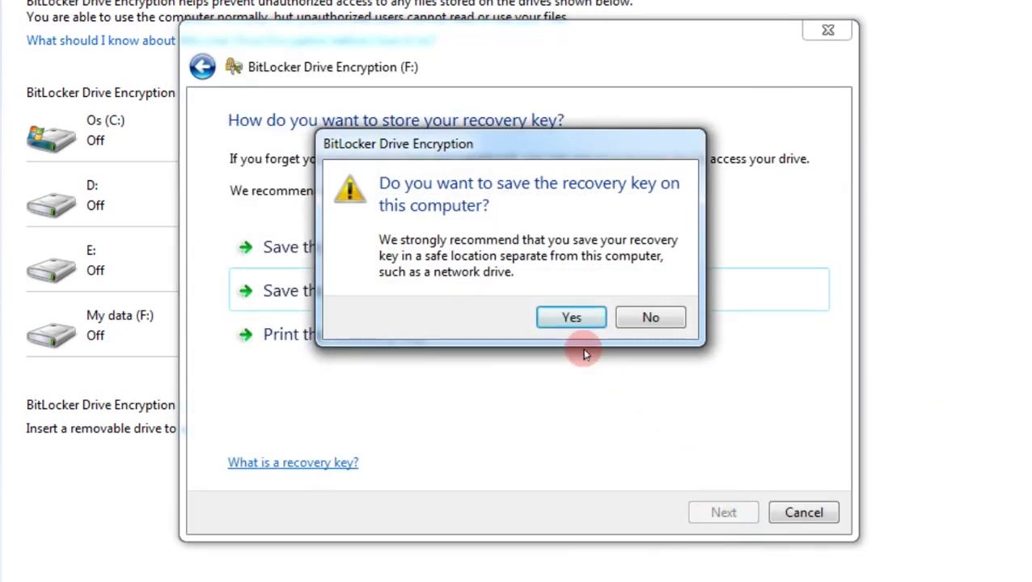
{"action": "left_click", "coordinate": [575, 320]}
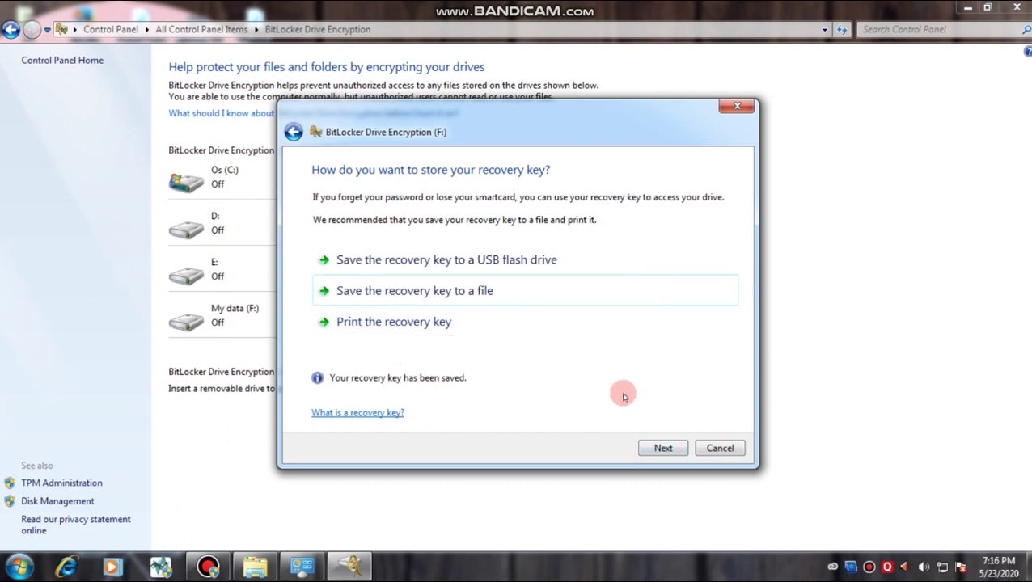
Proceed from the recovery key options, encrypt drive F:, and close the completion notice.
{"action": "left_click", "coordinate": [659, 447]}
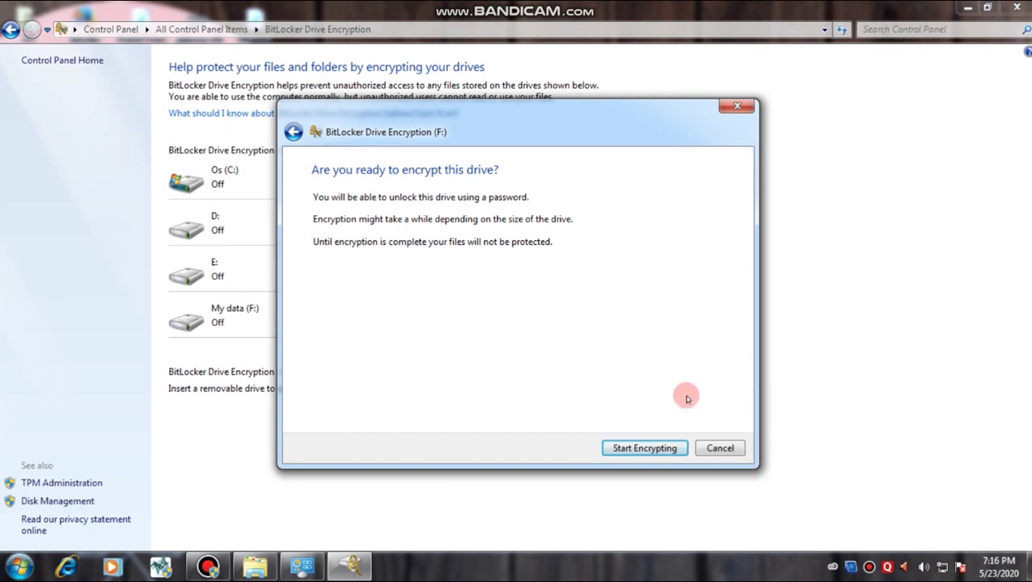
{"action": "left_click", "coordinate": [636, 449]}
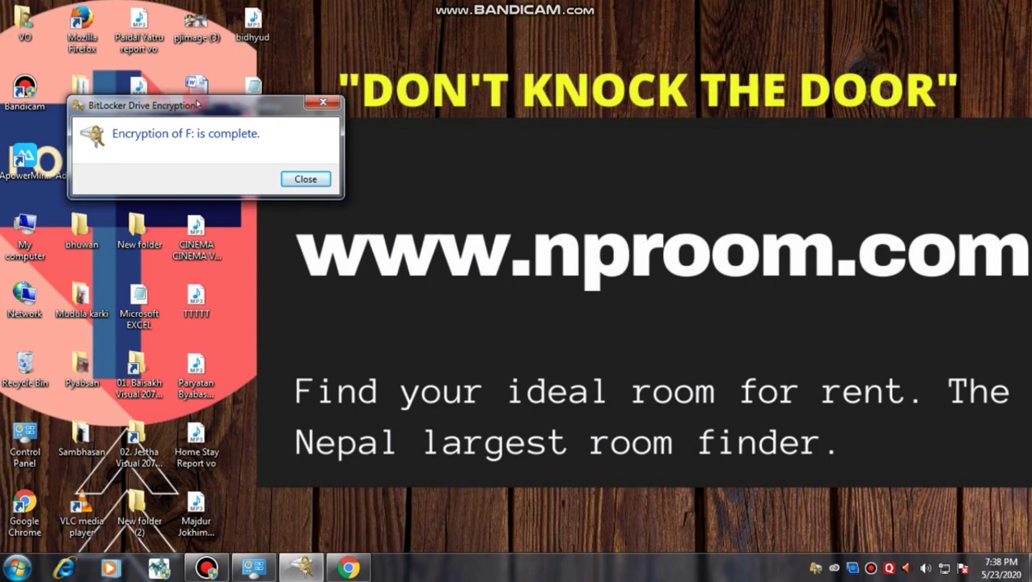
{"action": "left_click", "coordinate": [303, 178]}
Open the encrypted My data (F:) drive to check its contents, close the window and refresh the desktop.
{"action": "double_click", "coordinate": [2, 230]}
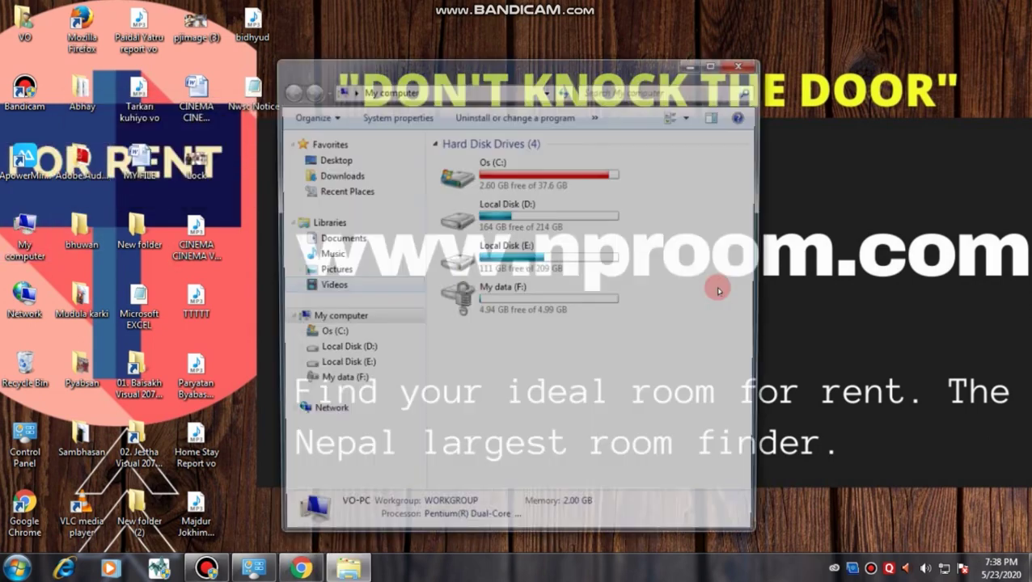
{"action": "left_click", "coordinate": [468, 301]}
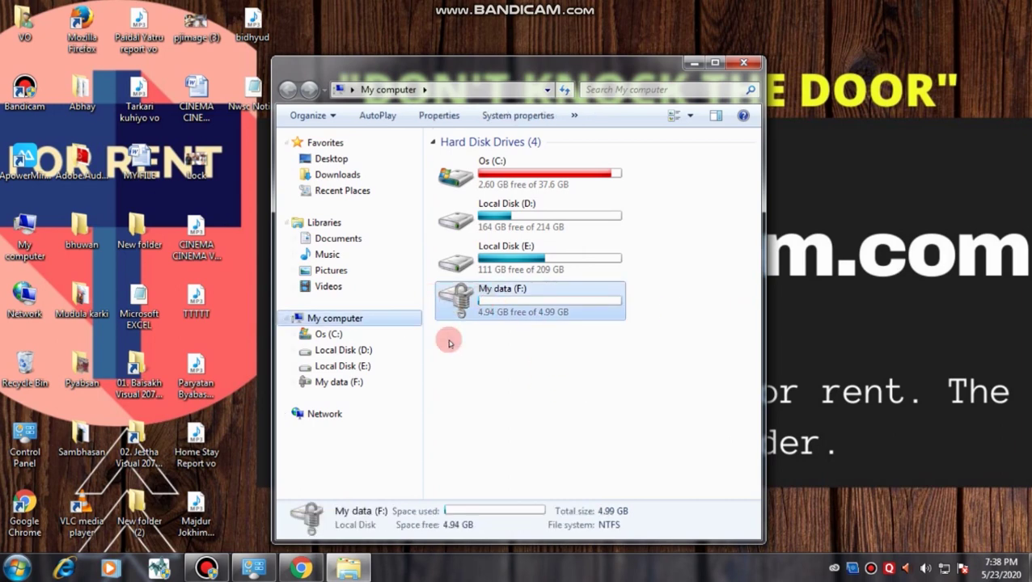
{"action": "double_click", "coordinate": [521, 301]}
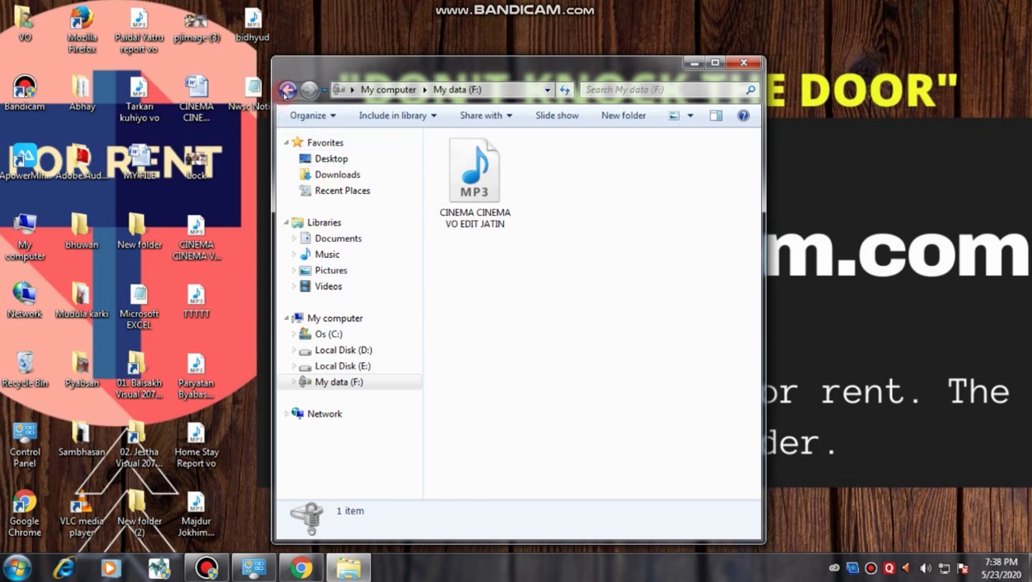
{"action": "left_click", "coordinate": [287, 89]}
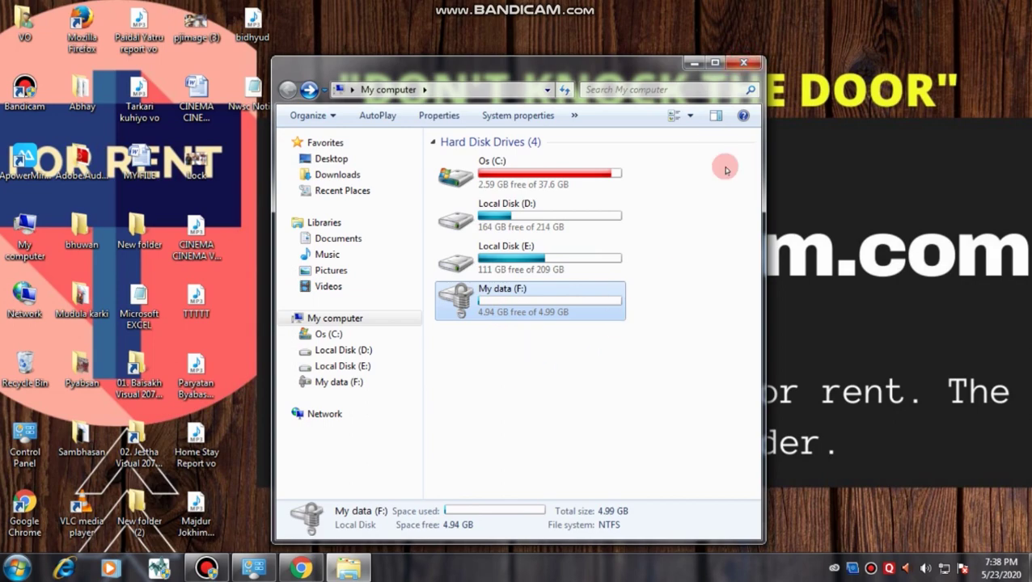
{"action": "left_click", "coordinate": [739, 70]}
{"action": "right_click", "coordinate": [581, 168]}
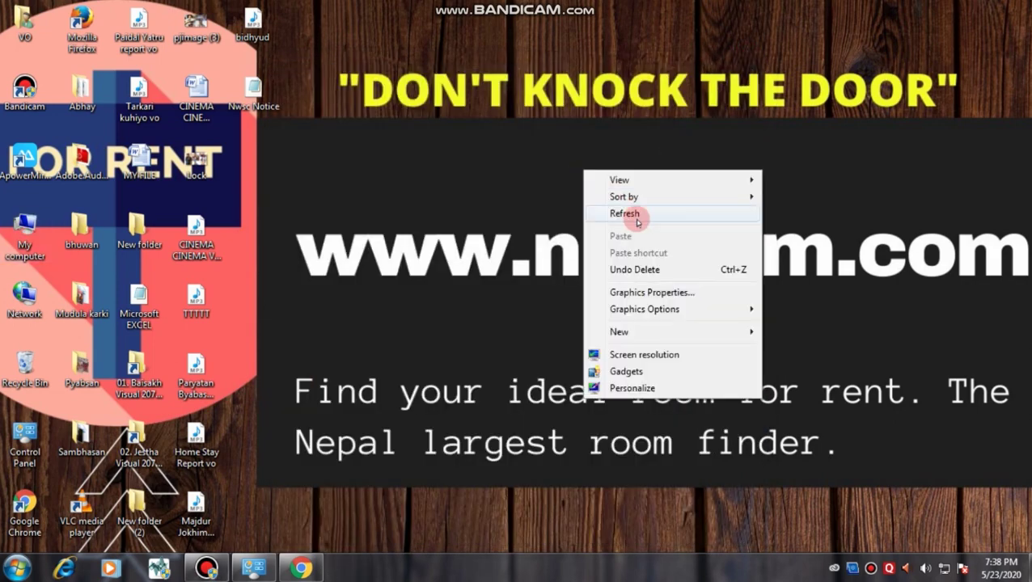
{"action": "left_click", "coordinate": [634, 214]}
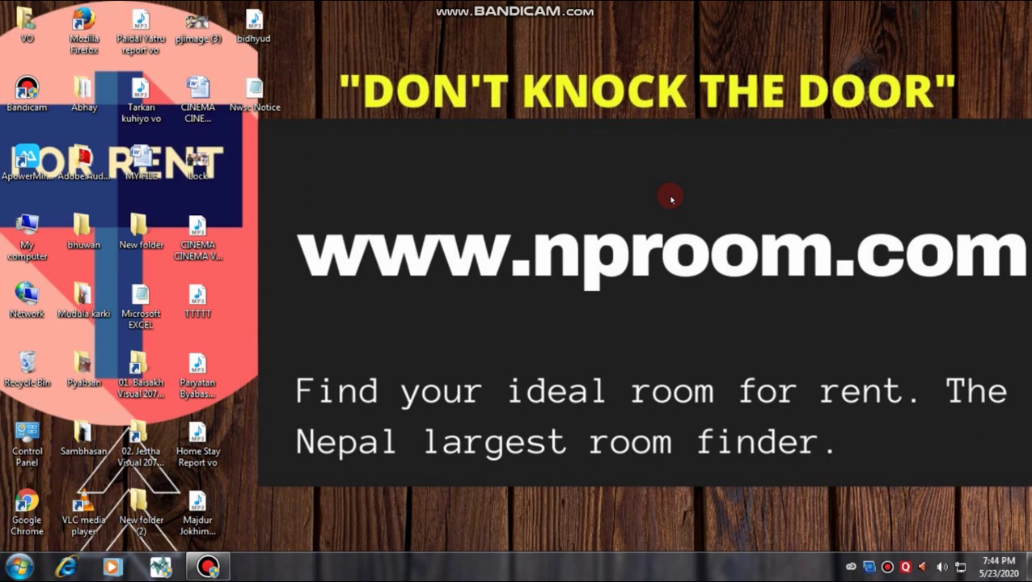
Open the locked drive F: from My computer and unlock it with the BitLocker password.
{"action": "double_click", "coordinate": [27, 230]}
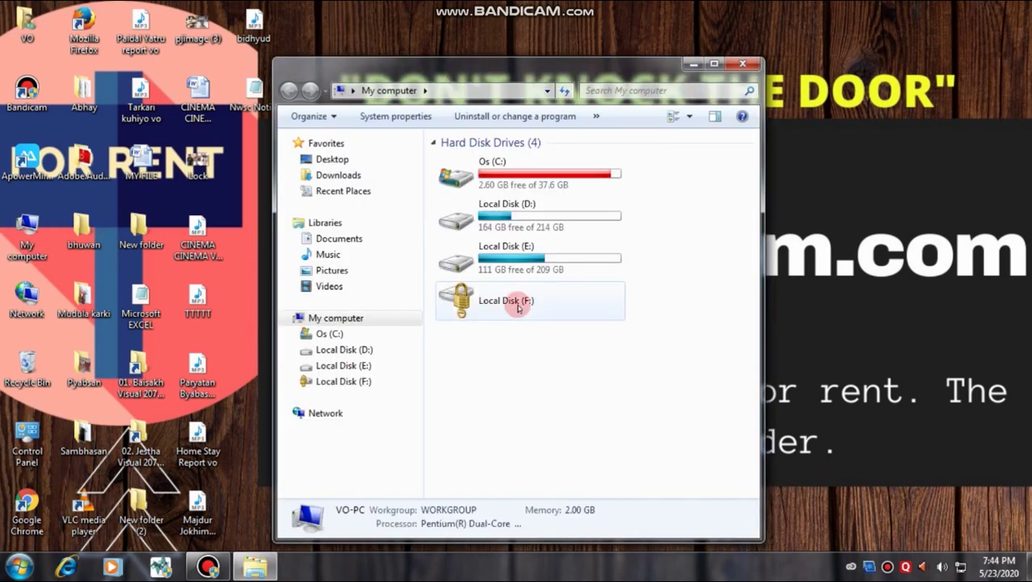
{"action": "left_click", "coordinate": [549, 306]}
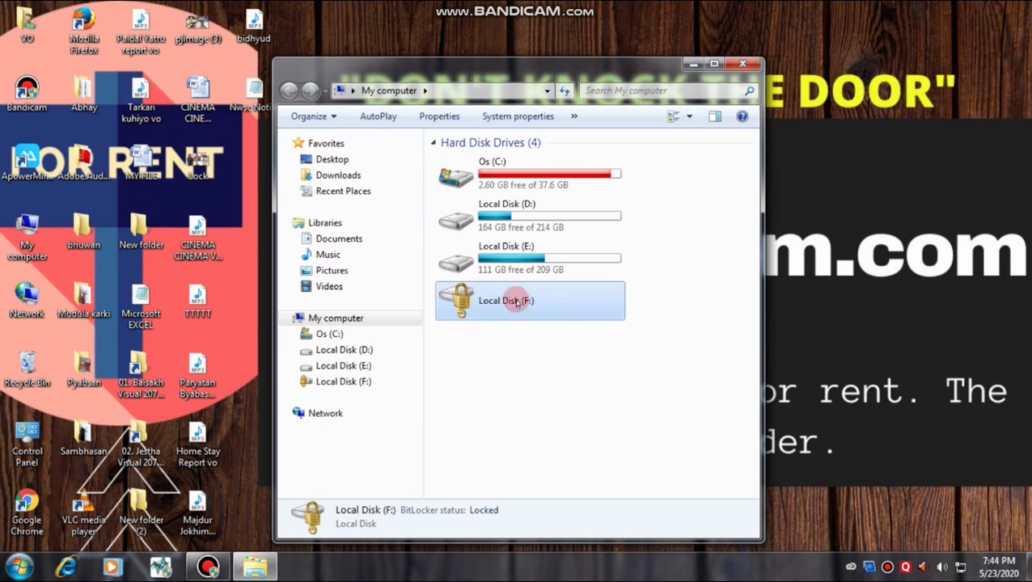
{"action": "double_click", "coordinate": [522, 291]}
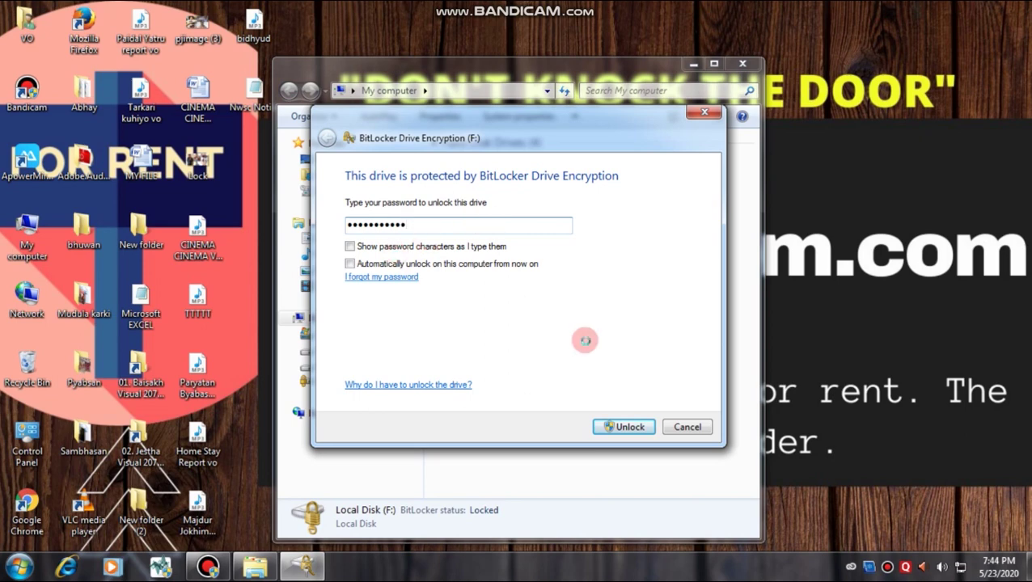
{"action": "left_click", "coordinate": [621, 426]}
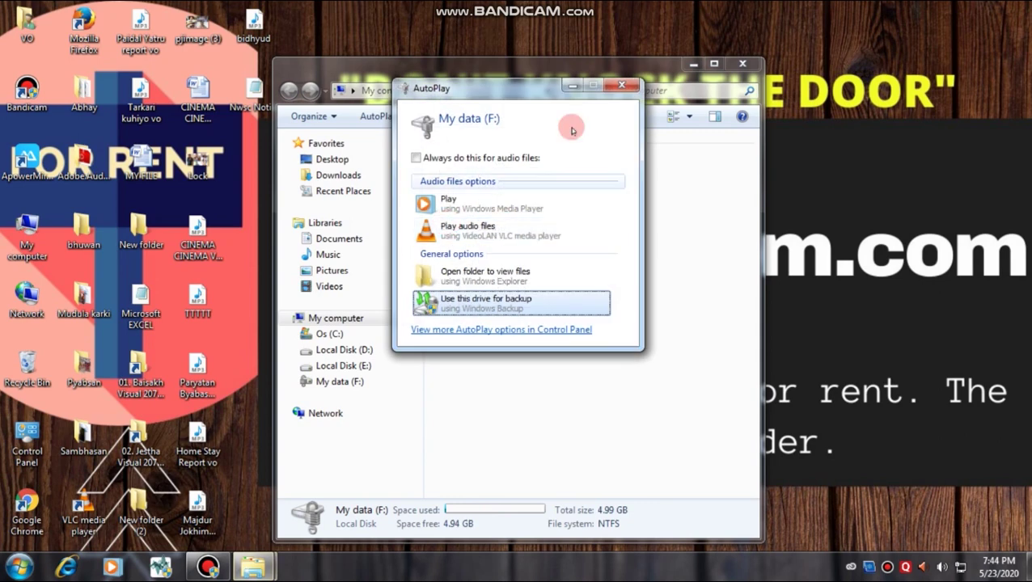
Dismiss the AutoPlay options, open the unlocked My data (F:) drive to check access, and close the window.
{"action": "left_click", "coordinate": [619, 87]}
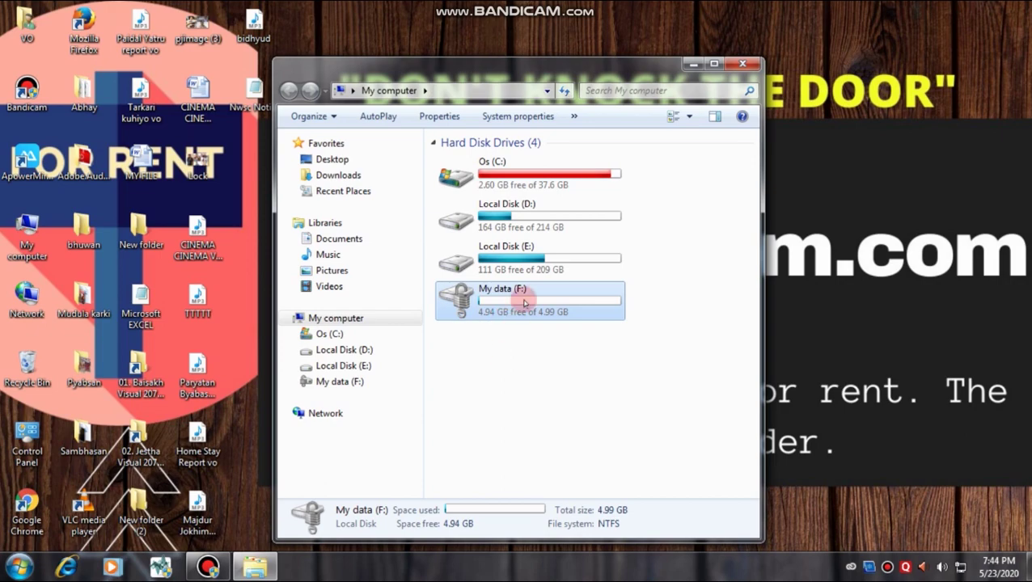
{"action": "double_click", "coordinate": [523, 298]}
{"action": "left_click", "coordinate": [742, 63]}
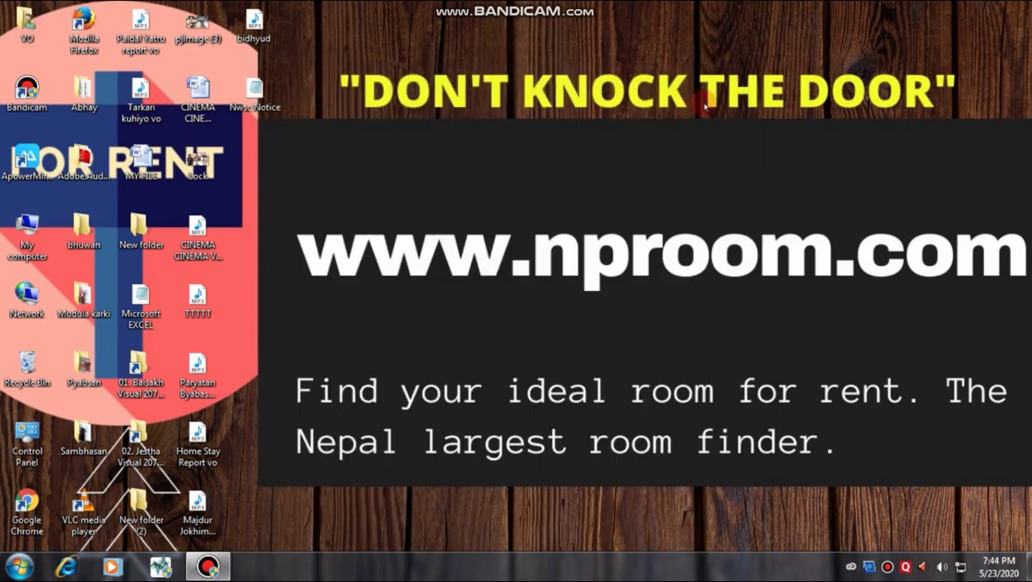
Refresh the desktop, open My computer to check the status of the My data (F:) drive, and close the window.
{"action": "right_click", "coordinate": [643, 140]}
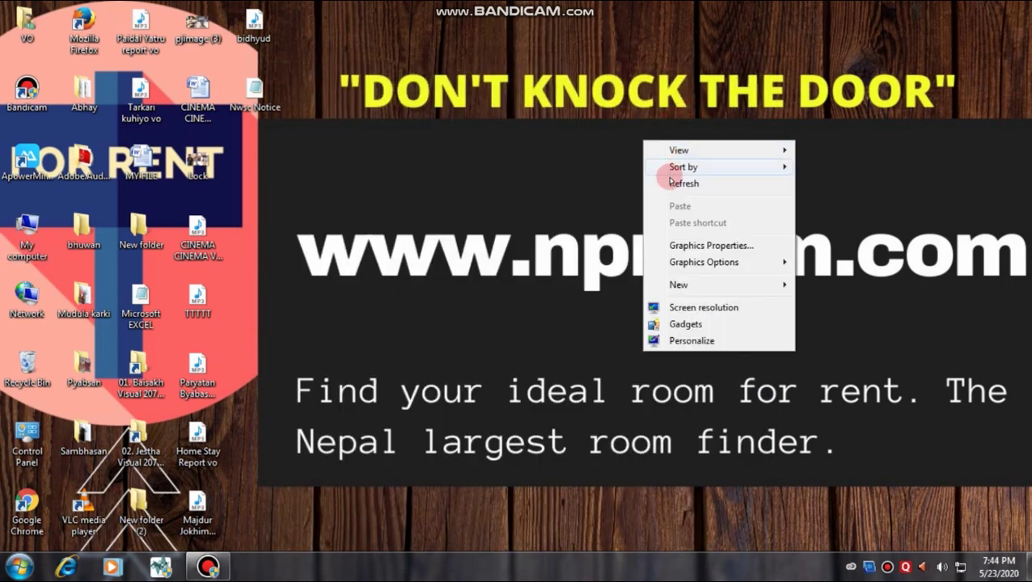
{"action": "left_click", "coordinate": [683, 183]}
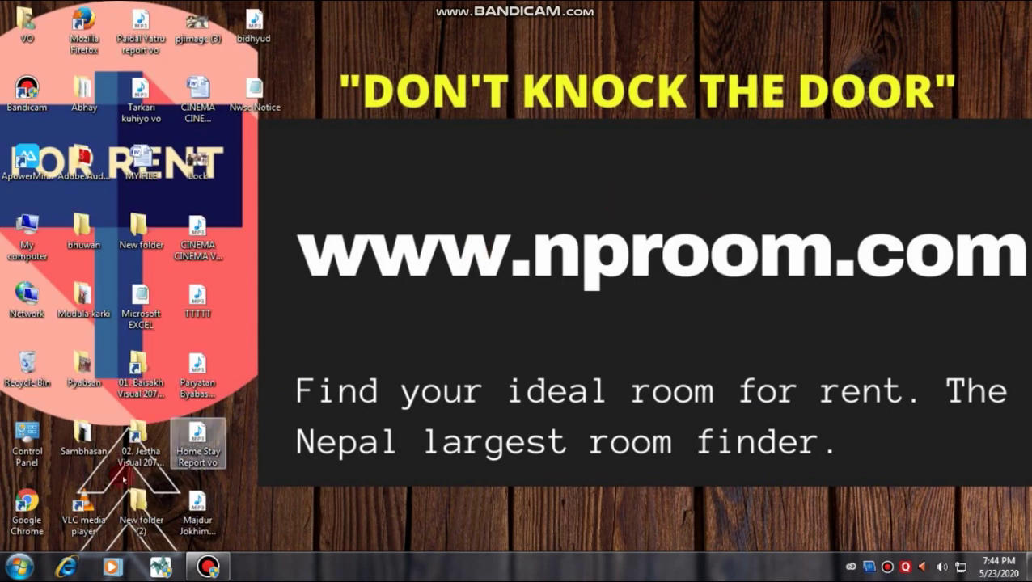
{"action": "left_click", "coordinate": [18, 568]}
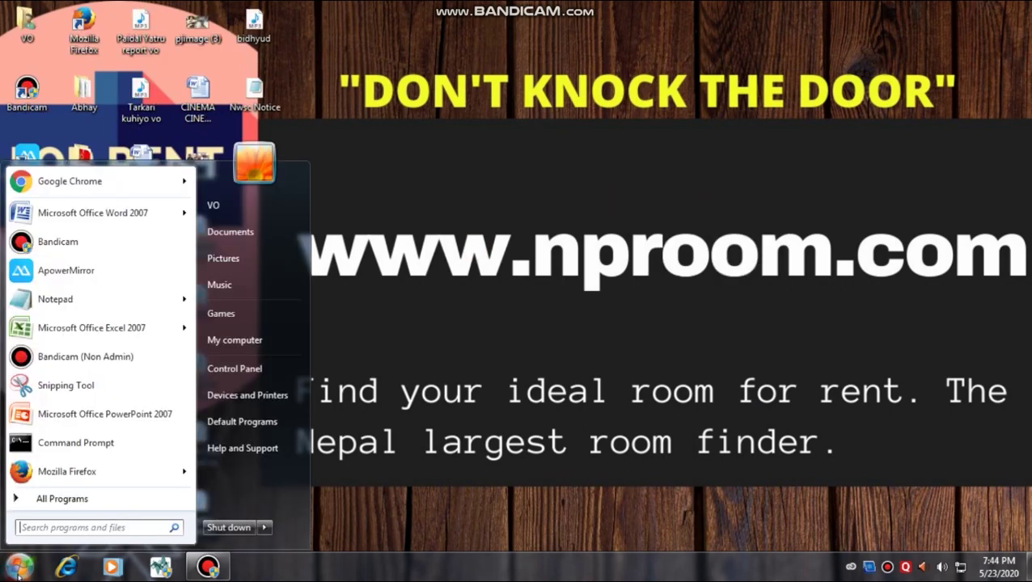
{"action": "left_click", "coordinate": [416, 267]}
{"action": "double_click", "coordinate": [26, 232]}
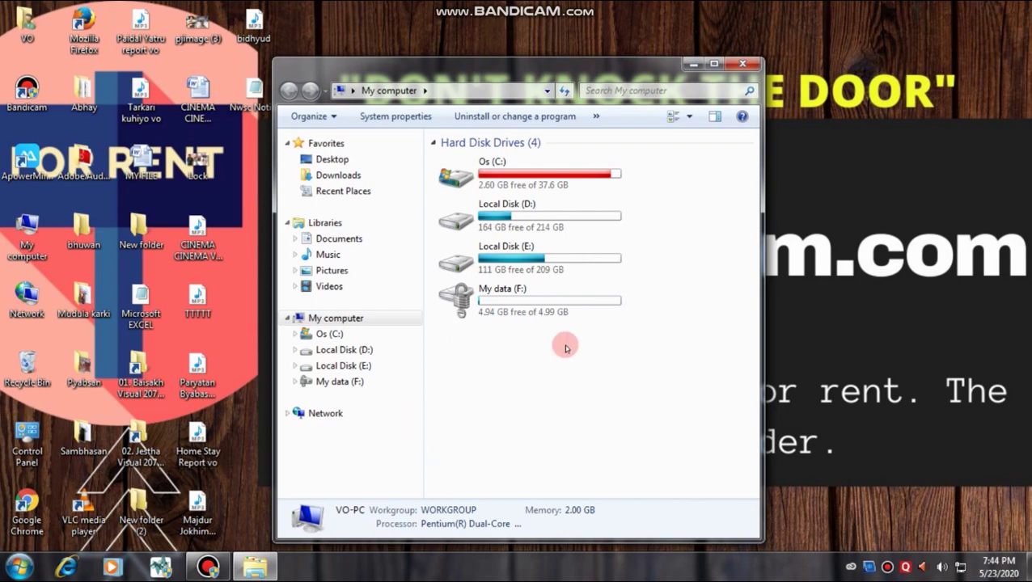
{"action": "left_click", "coordinate": [742, 64]}
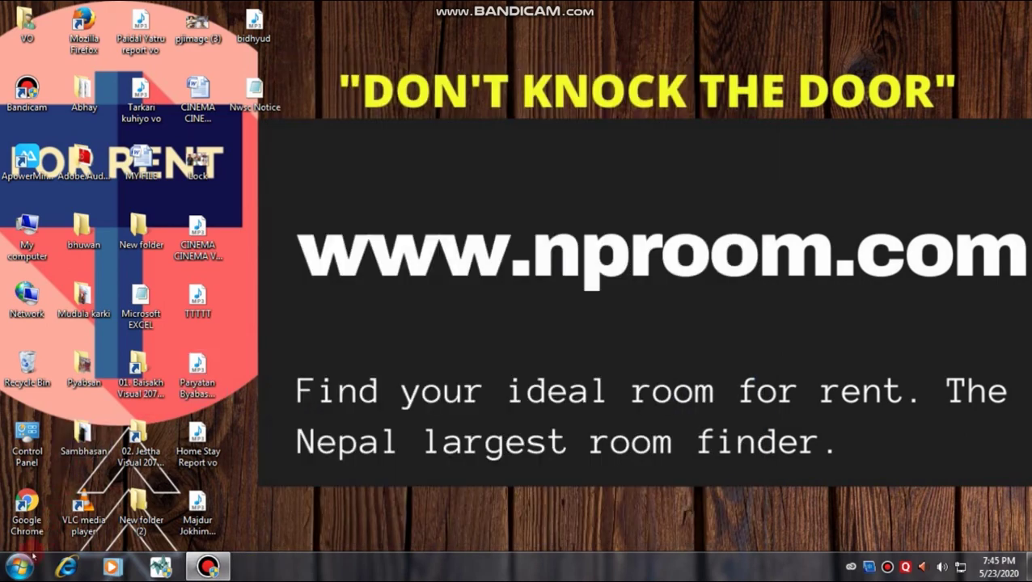
Open BitLocker Drive Encryption in Control Panel and view the Turn Off BitLocker prompt for My data (F:) without decrypting the drive.
{"action": "left_click", "coordinate": [8, 563]}
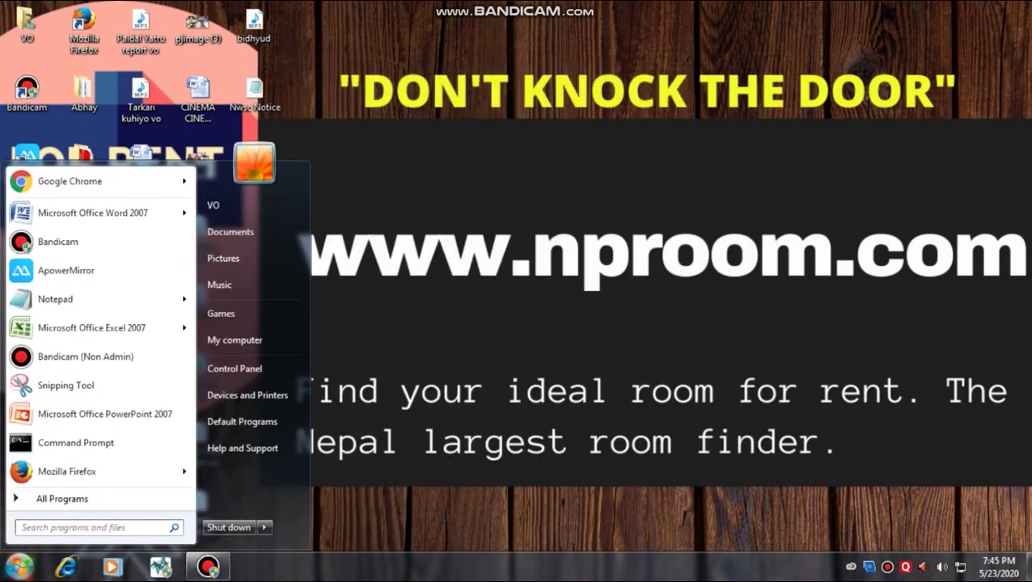
{"action": "left_click", "coordinate": [235, 369]}
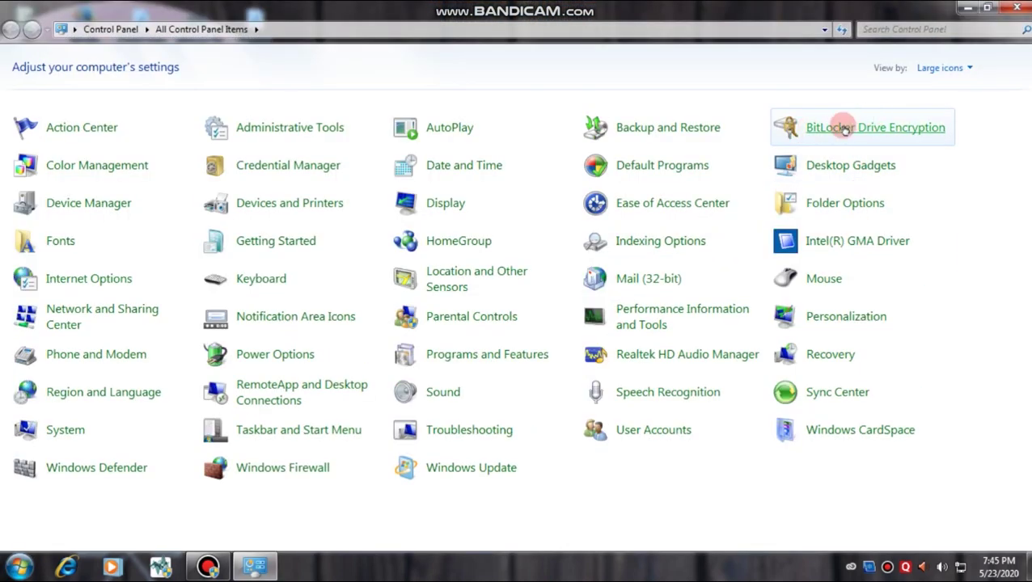
{"action": "left_click", "coordinate": [903, 127]}
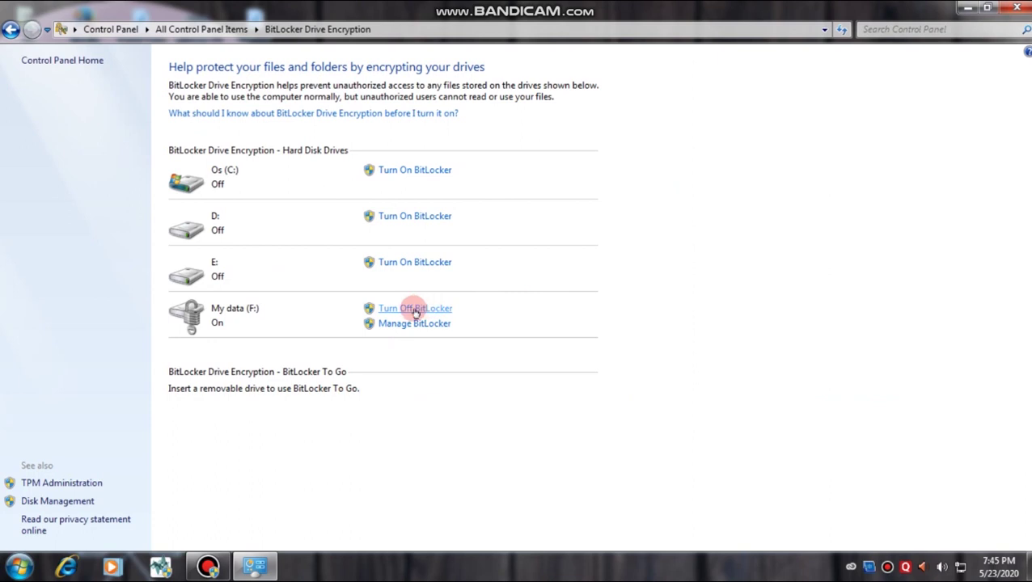
{"action": "left_click", "coordinate": [415, 310]}
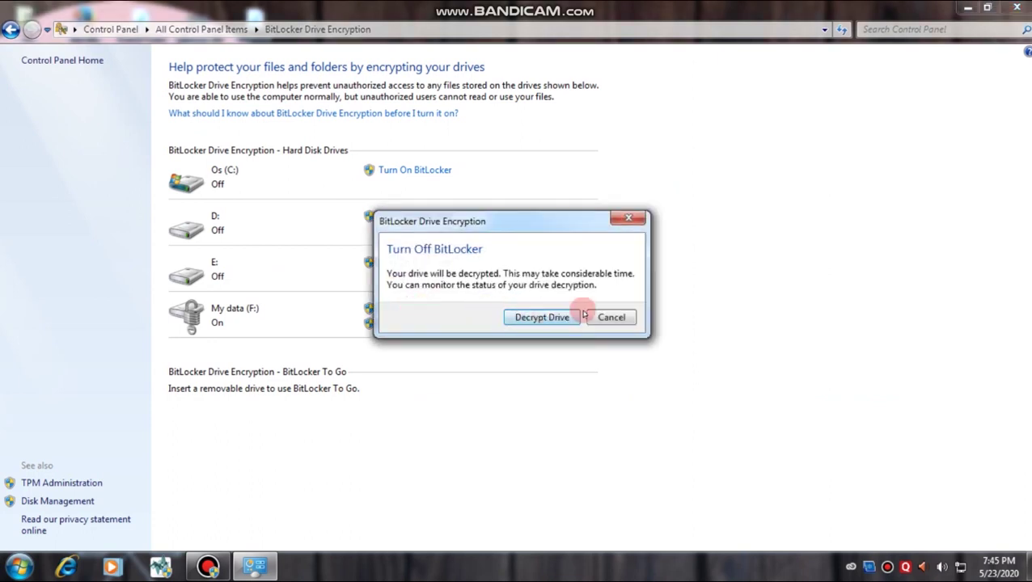
{"action": "left_click", "coordinate": [611, 317]}
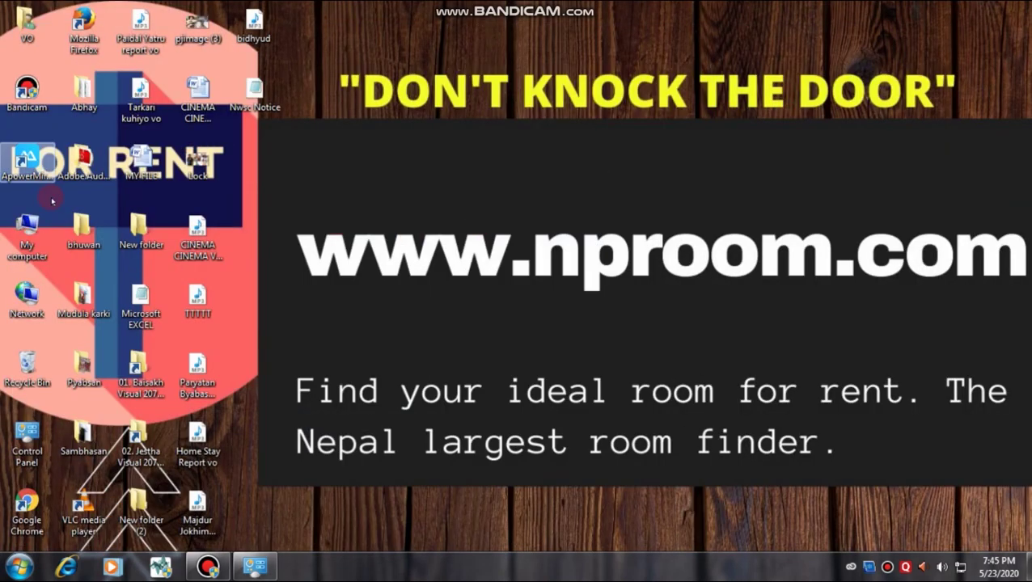
Select My data (F:) in My computer, review its Turn Off BitLocker prompt again, and cancel the decryption.
{"action": "double_click", "coordinate": [29, 235]}
{"action": "left_click", "coordinate": [508, 305]}
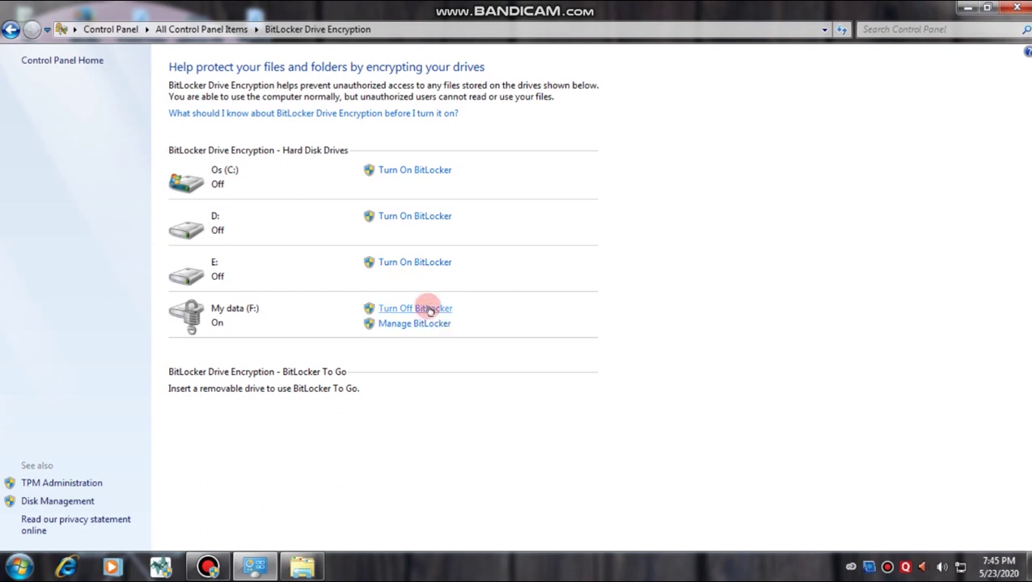
{"action": "left_click", "coordinate": [430, 311]}
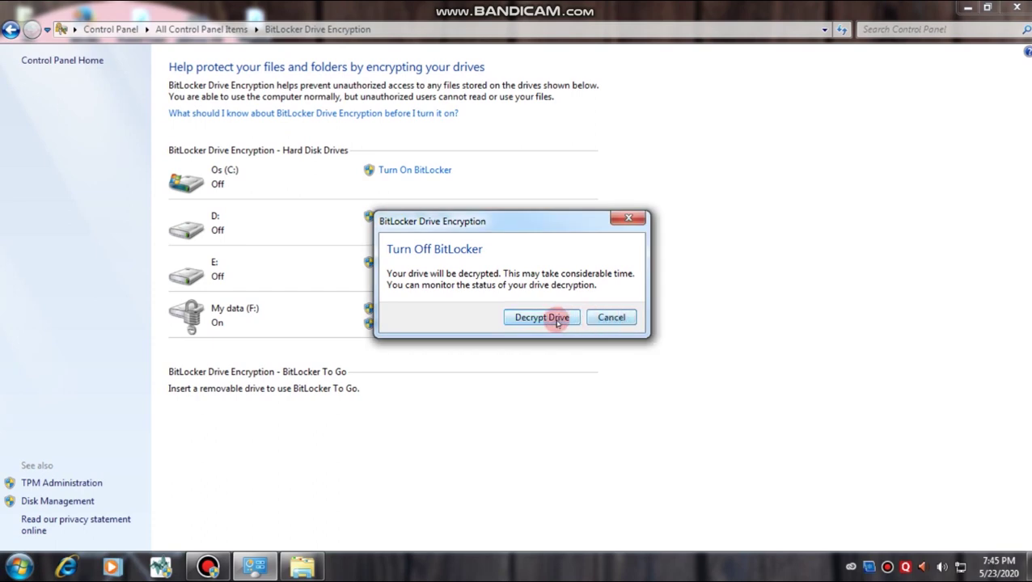
{"action": "left_click", "coordinate": [608, 317]}
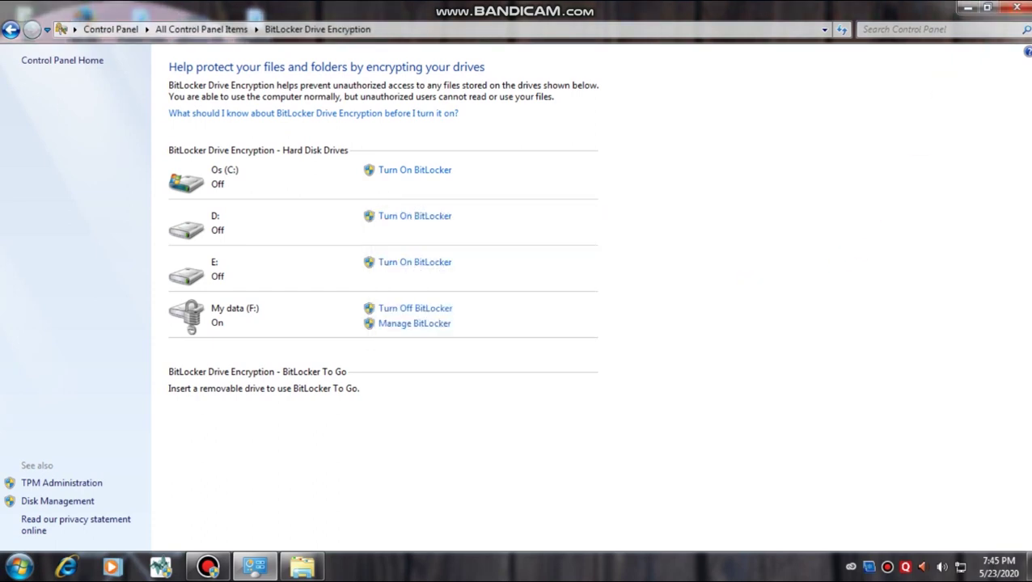
Close the BitLocker Drive Encryption and My computer windows and refresh the desktop.
{"action": "left_click", "coordinate": [1017, 8]}
{"action": "left_click", "coordinate": [751, 72]}
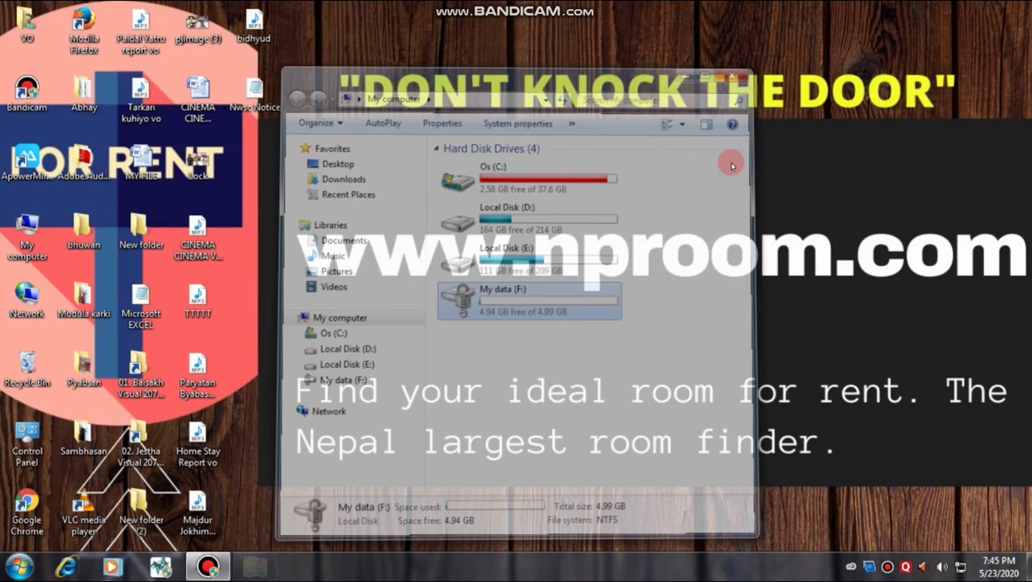
{"action": "right_click", "coordinate": [248, 321]}
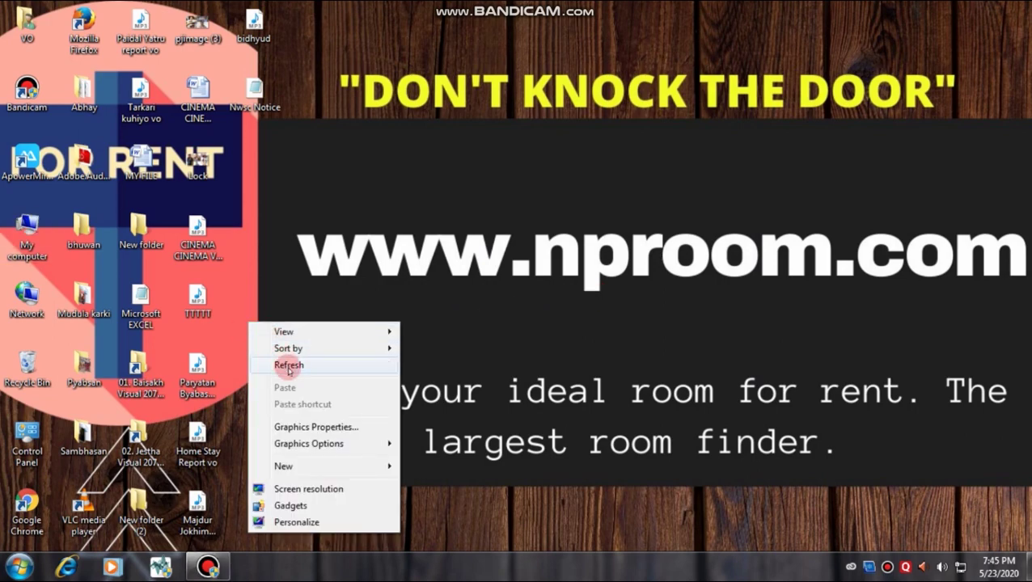